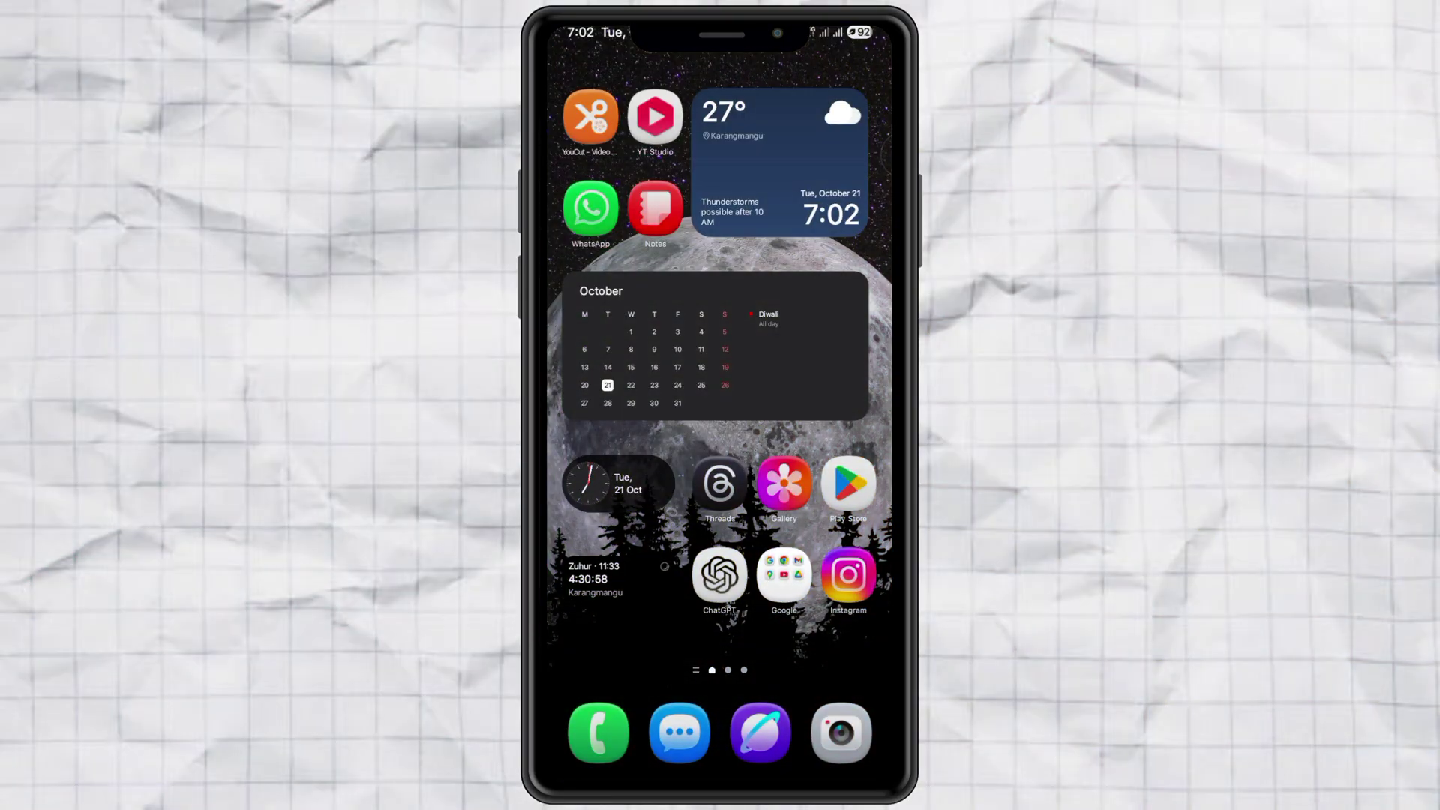
Launch Settings from the quick settings panel and scroll past Display and Battery toward Home screen
{"action": "left_click_drag", "start_coordinate": [720, 45], "coordinate": [720, 450]}
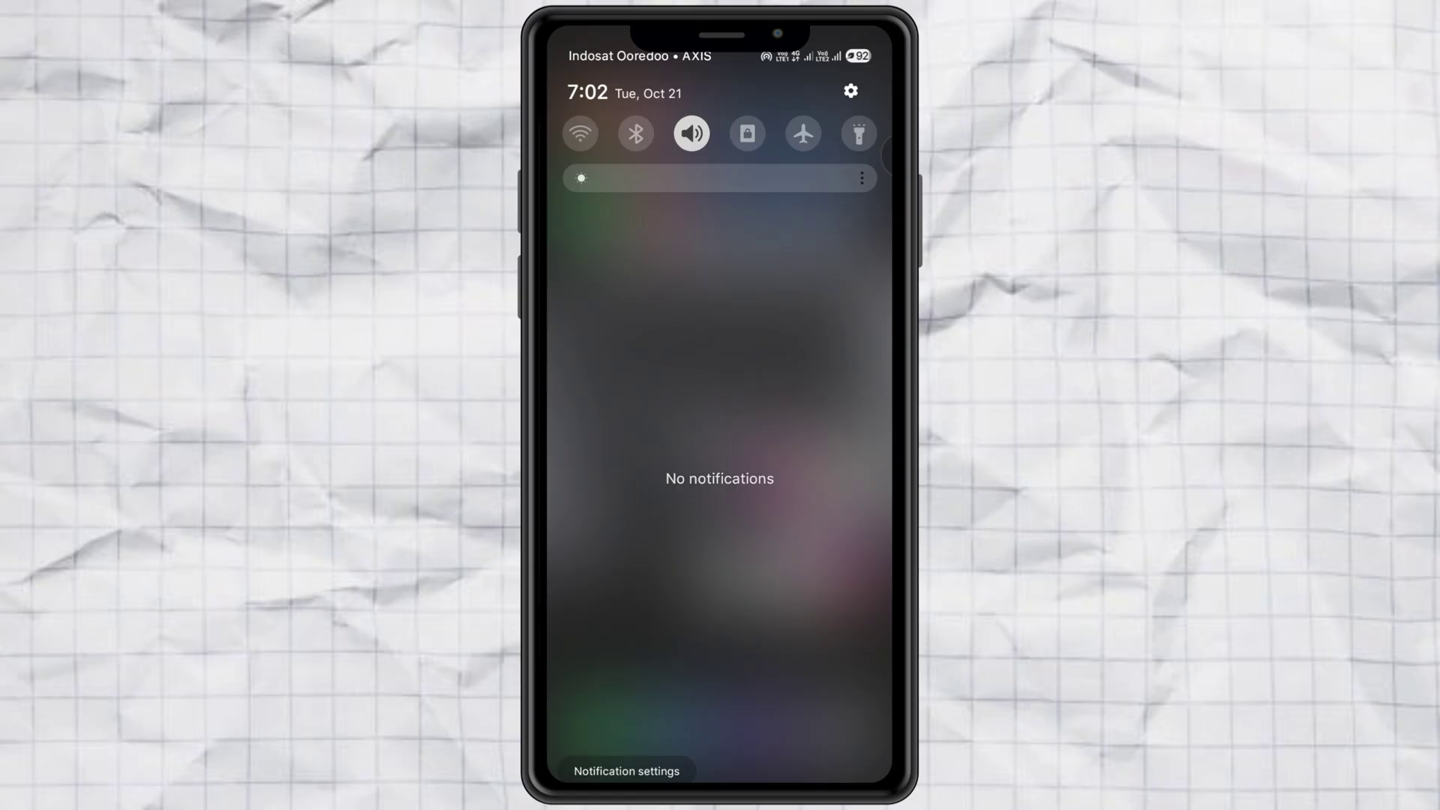
{"action": "left_click", "coordinate": [851, 90]}
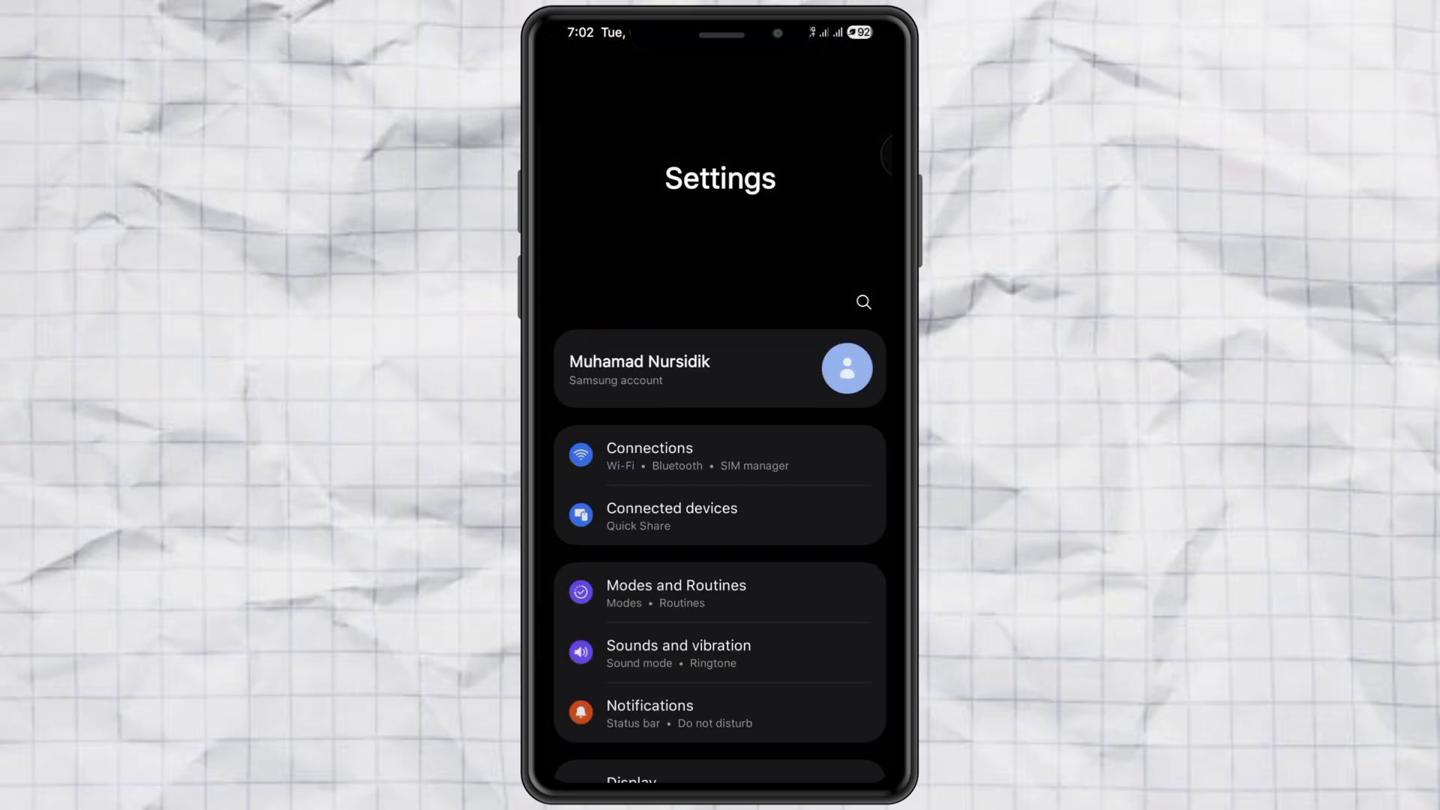
{"action": "left_click_drag", "start_coordinate": [848, 507], "coordinate": [866, 148]}
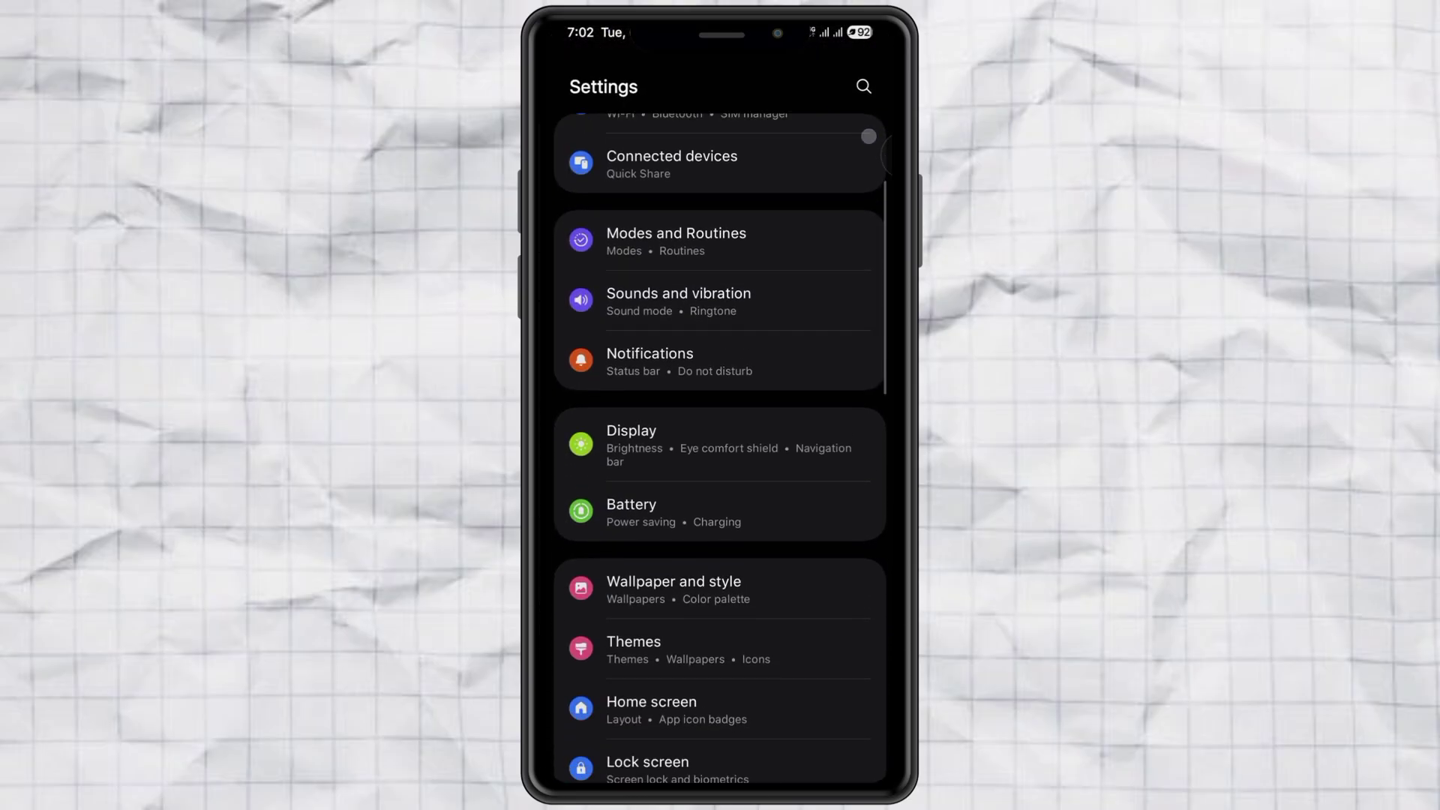
{"action": "left_click_drag", "start_coordinate": [828, 314], "coordinate": [857, 128]}
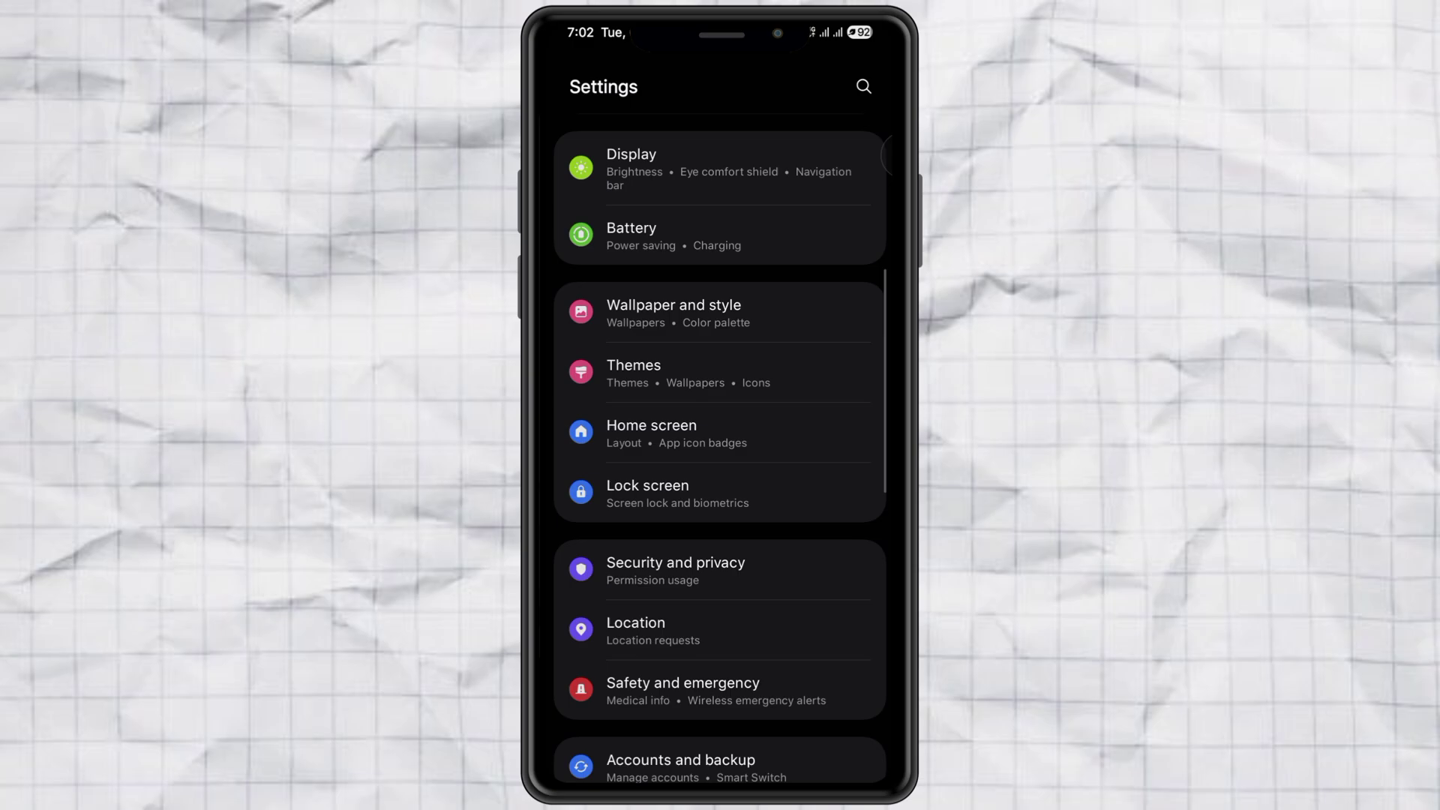
Switch off the App labels toggle in Home screen settings and return to the home screen
{"action": "left_click", "coordinate": [719, 432]}
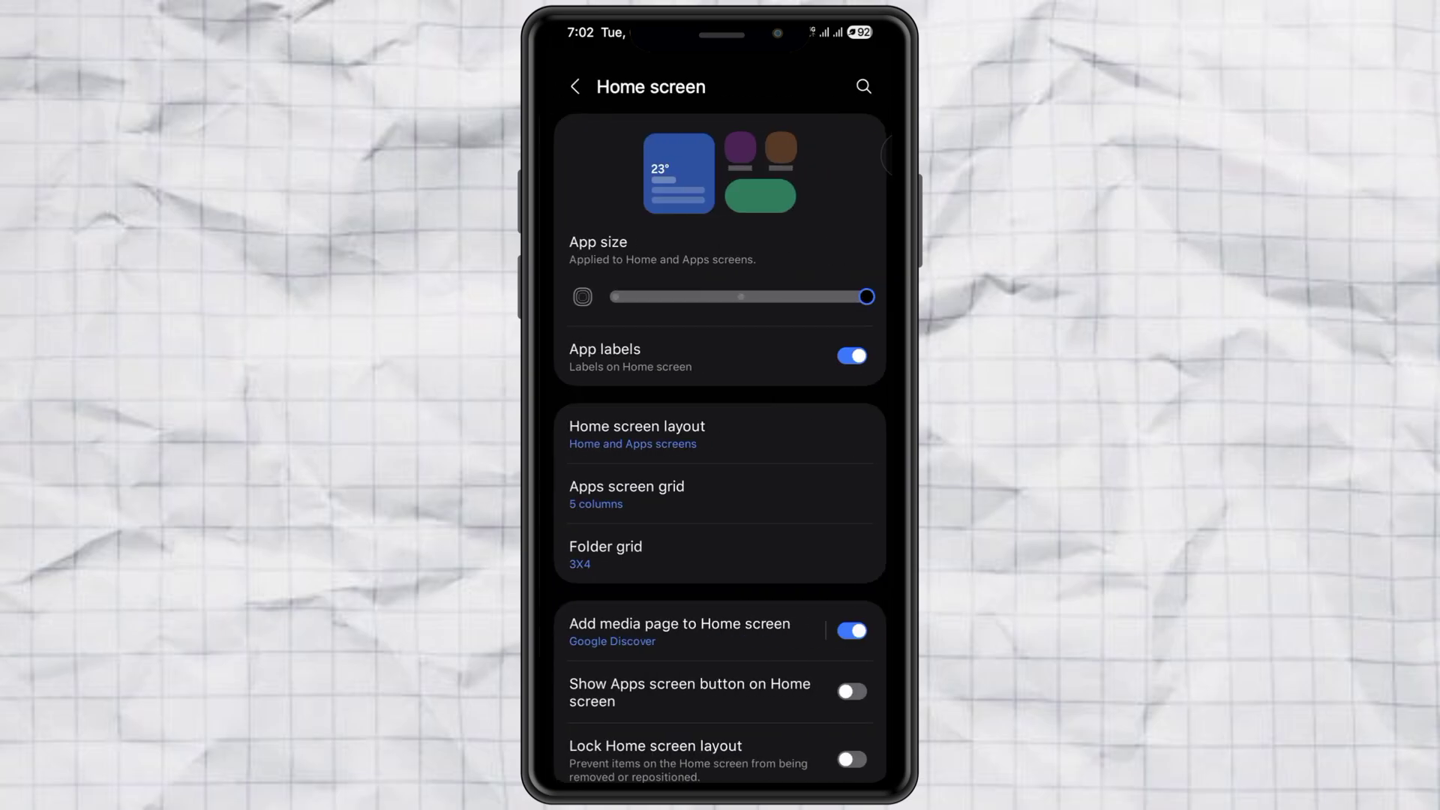
{"action": "left_click", "coordinate": [851, 355]}
{"action": "left_click", "coordinate": [851, 355]}
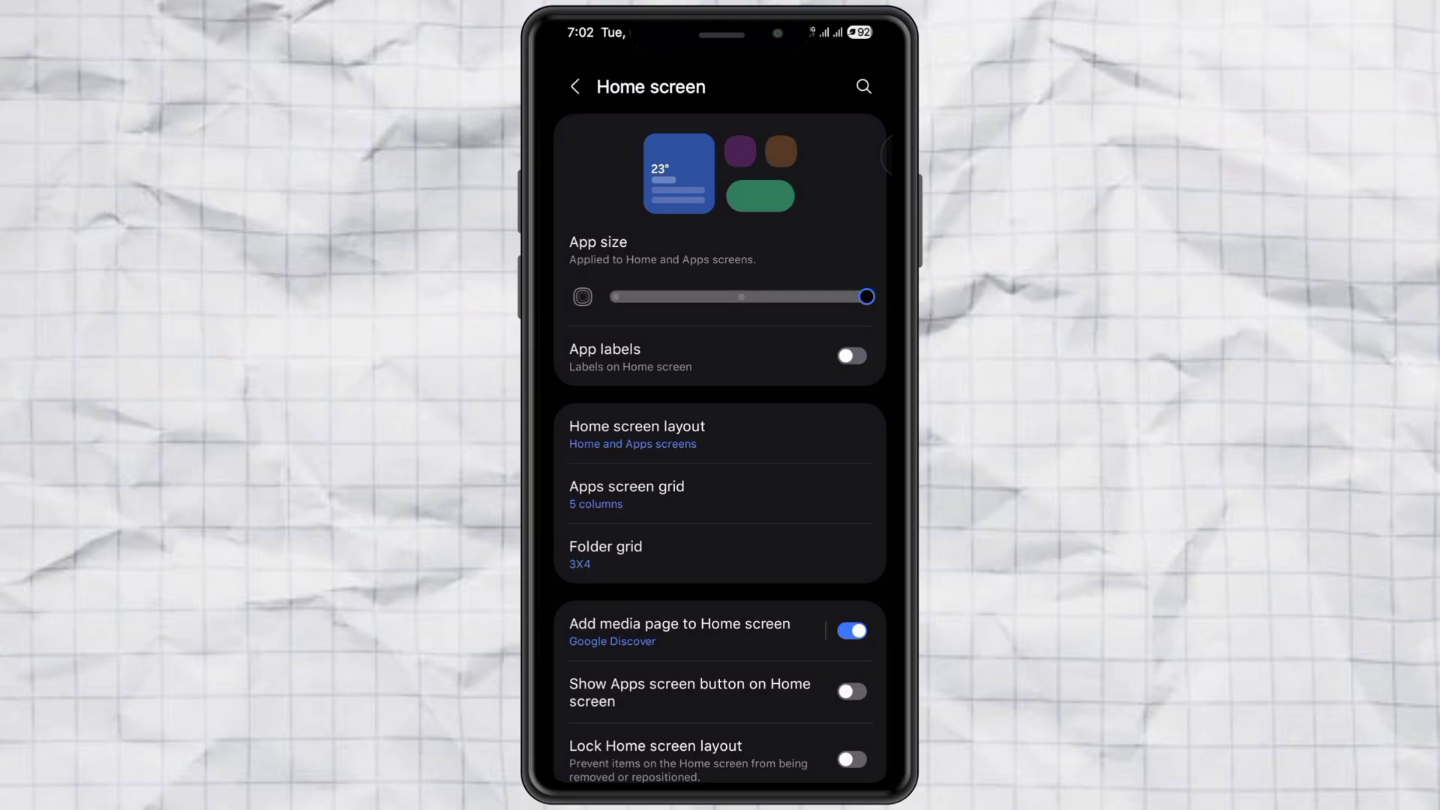
{"action": "left_click", "coordinate": [706, 748]}
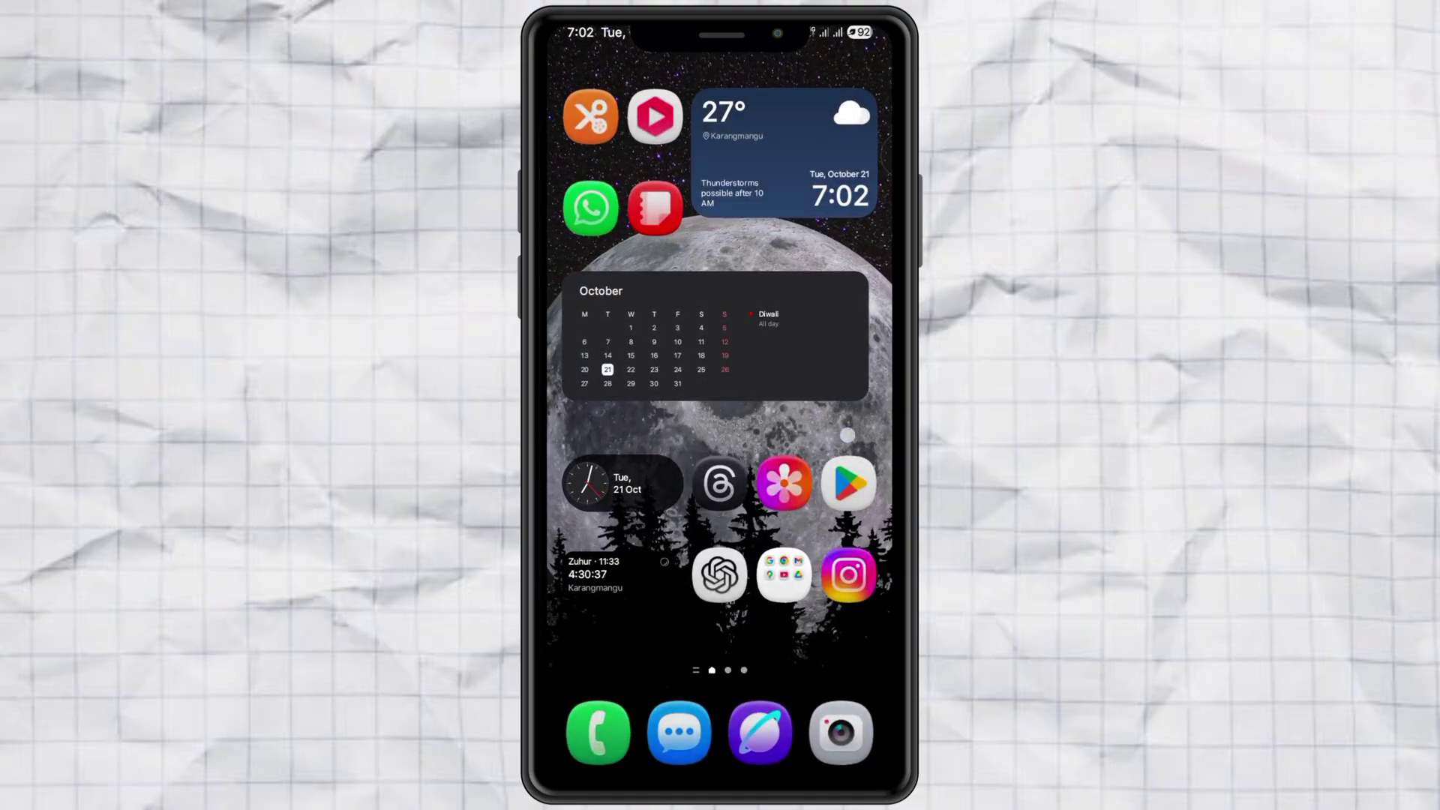
{"action": "left_click_drag", "start_coordinate": [847, 436], "coordinate": [585, 435]}
{"action": "left_click_drag", "start_coordinate": [676, 490], "coordinate": [861, 490]}
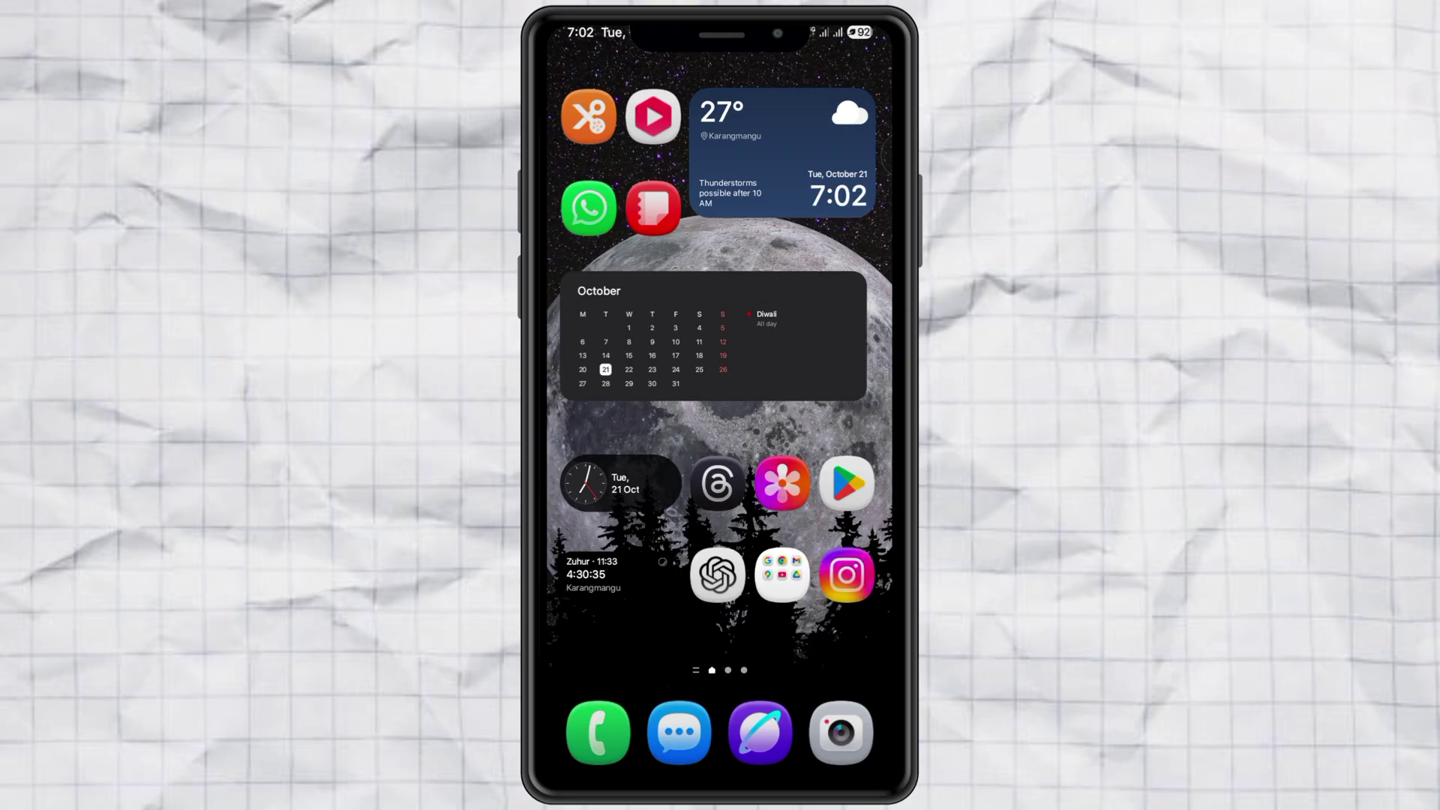
{"action": "left_click", "coordinate": [785, 575]}
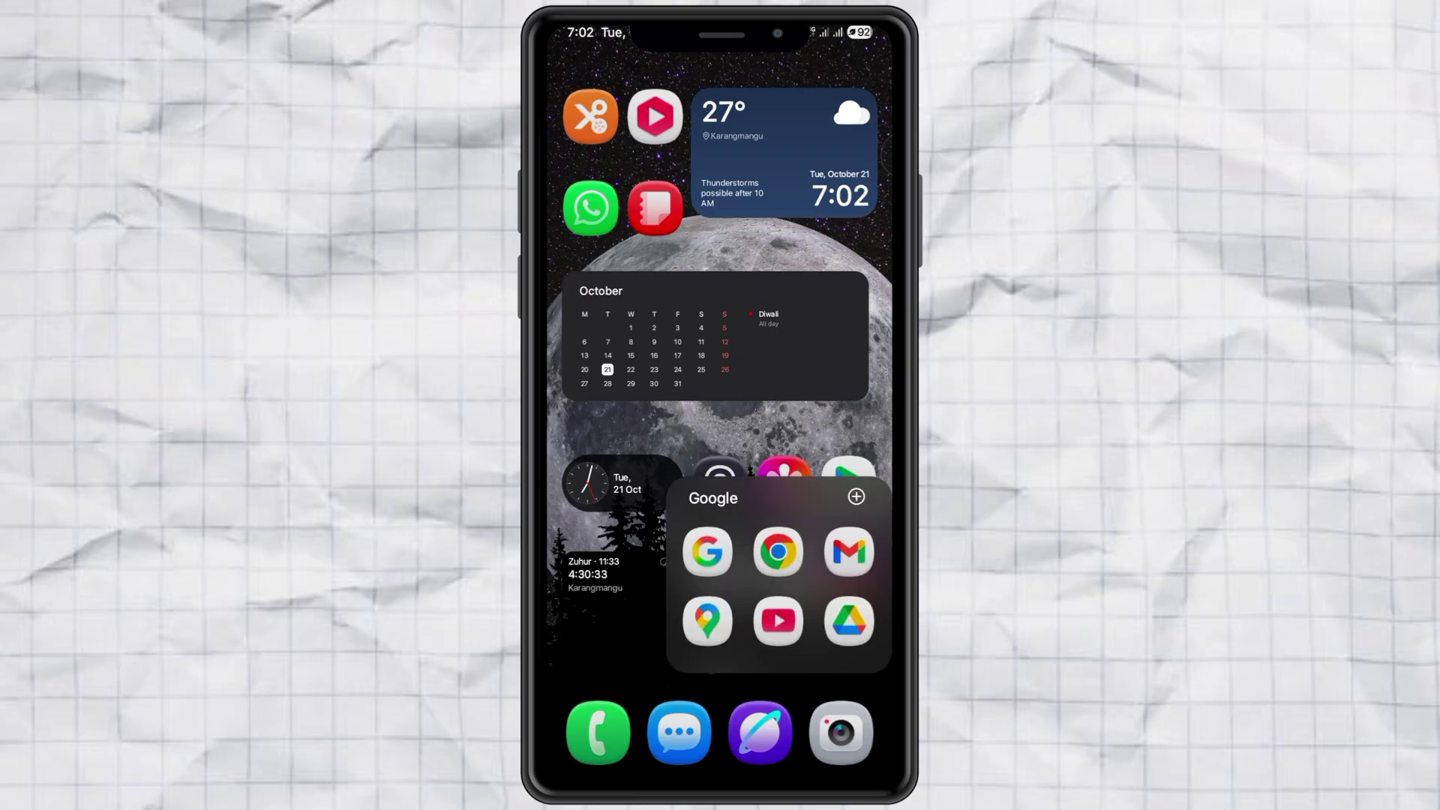
{"action": "left_click", "coordinate": [833, 436]}
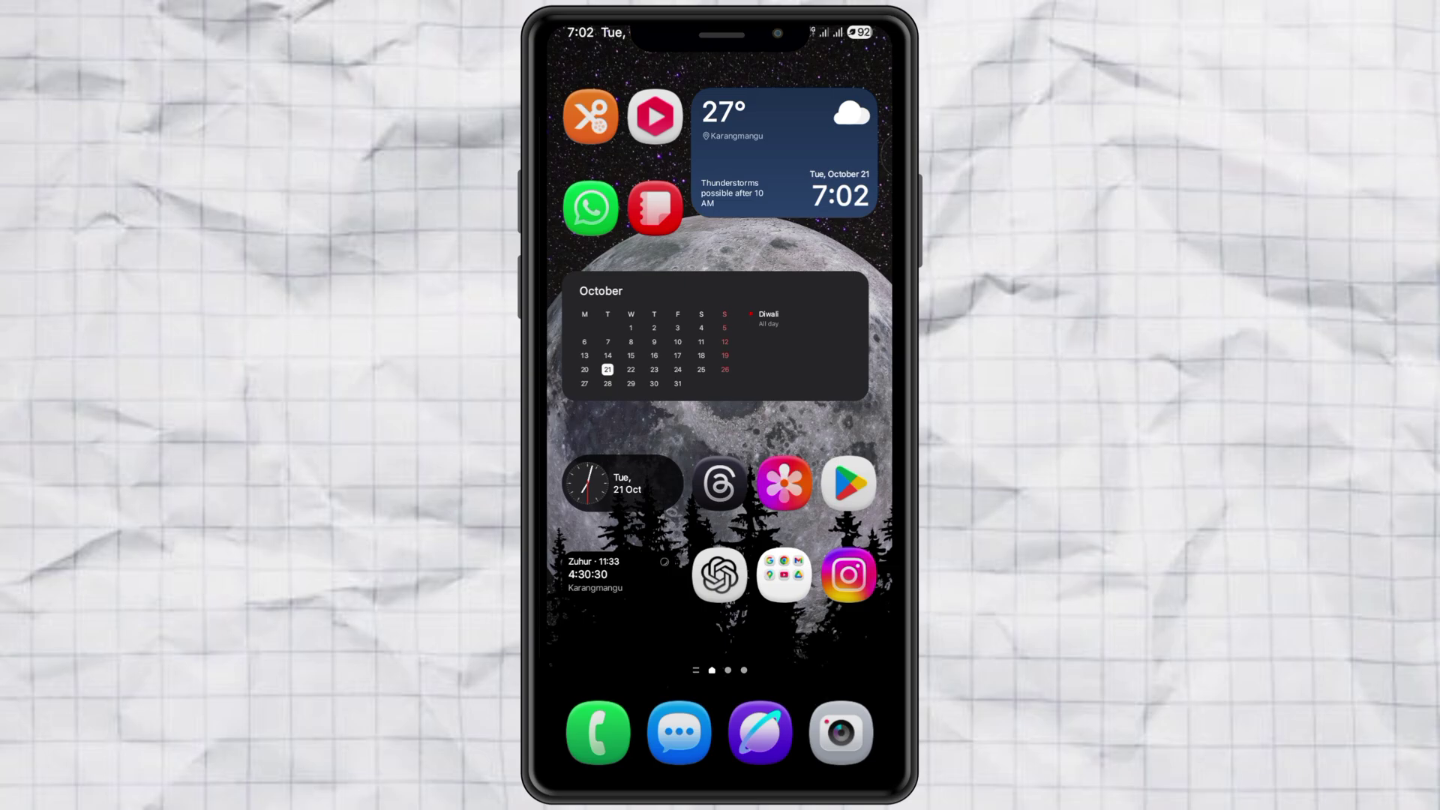